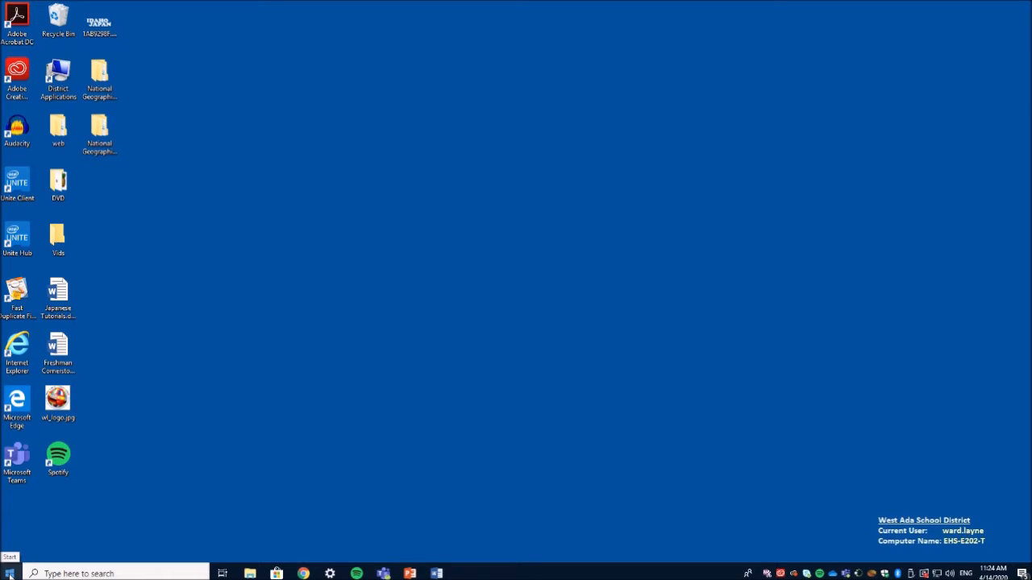
- Open the Language page within the Time & Language section of Windows Settings
click(10, 574)
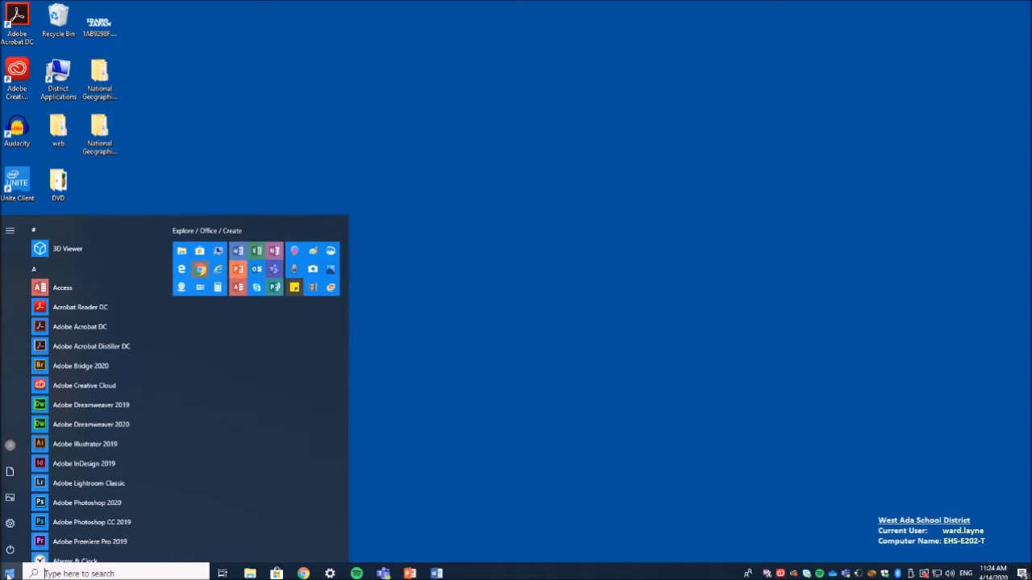
click(10, 525)
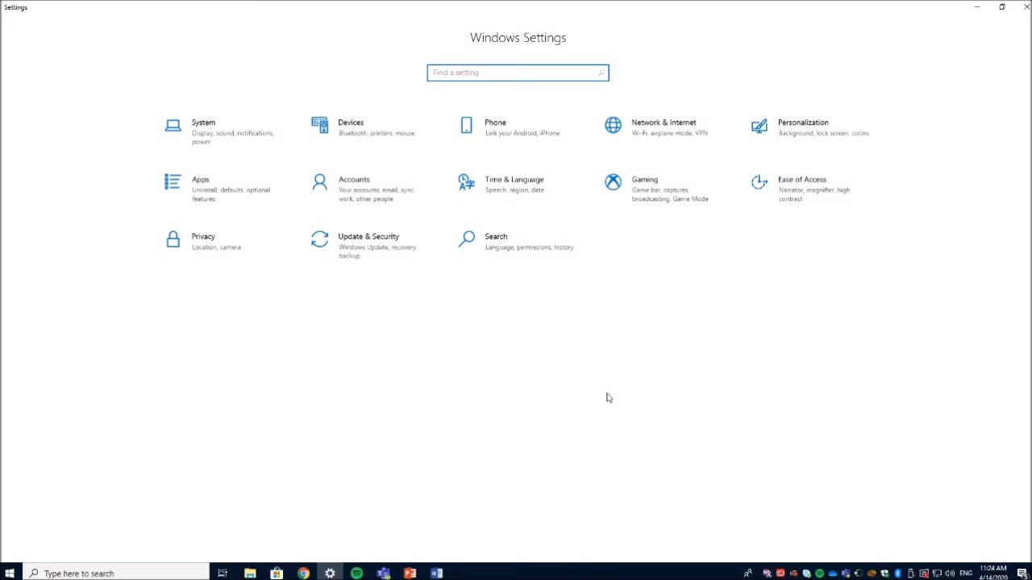
click(528, 197)
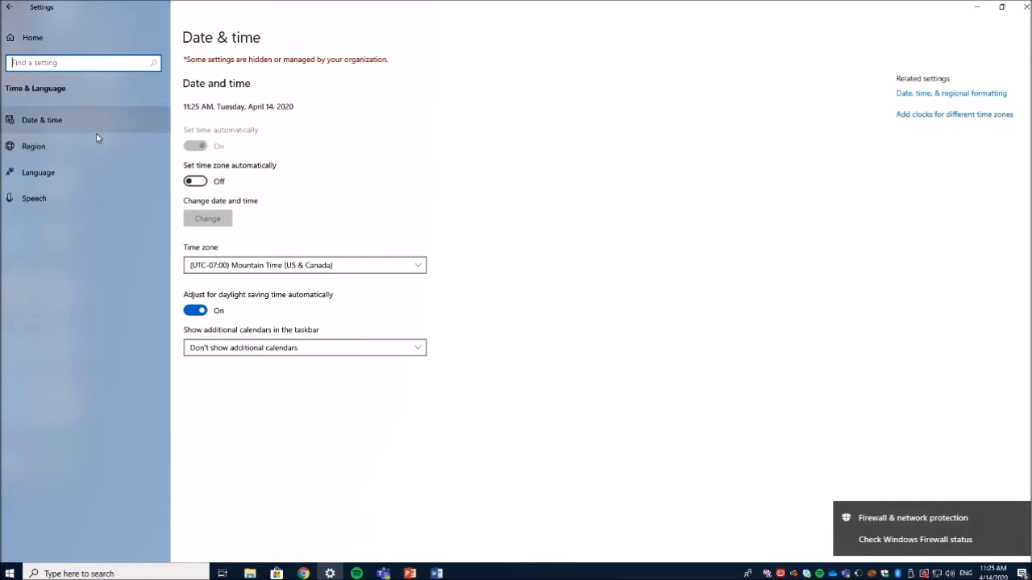
click(41, 173)
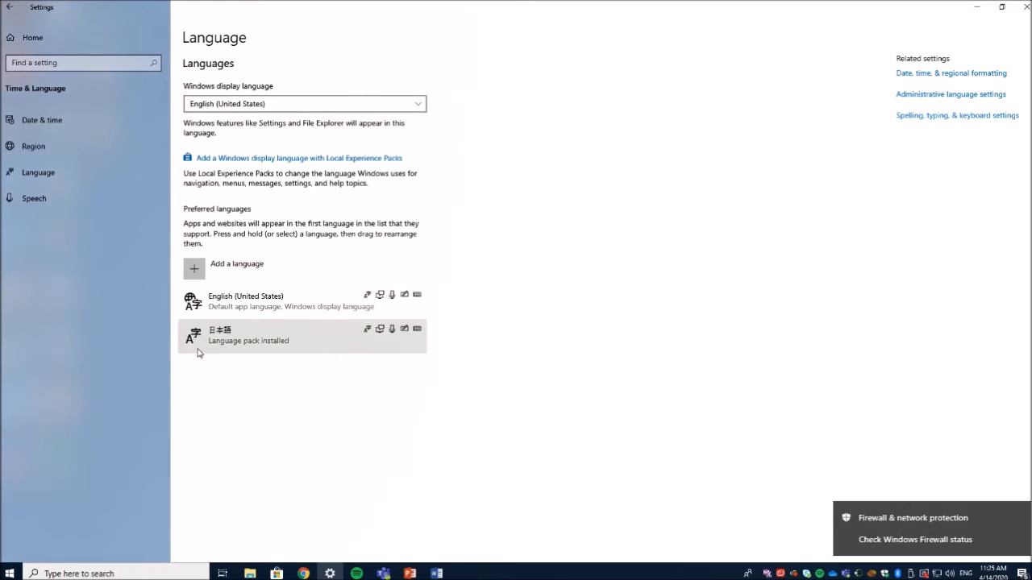
- Look for Japanese in the list of languages available to install, without adding one, and leave the settings
click(194, 269)
scroll(484, 277, down, 5)
scroll(469, 301, down, 12)
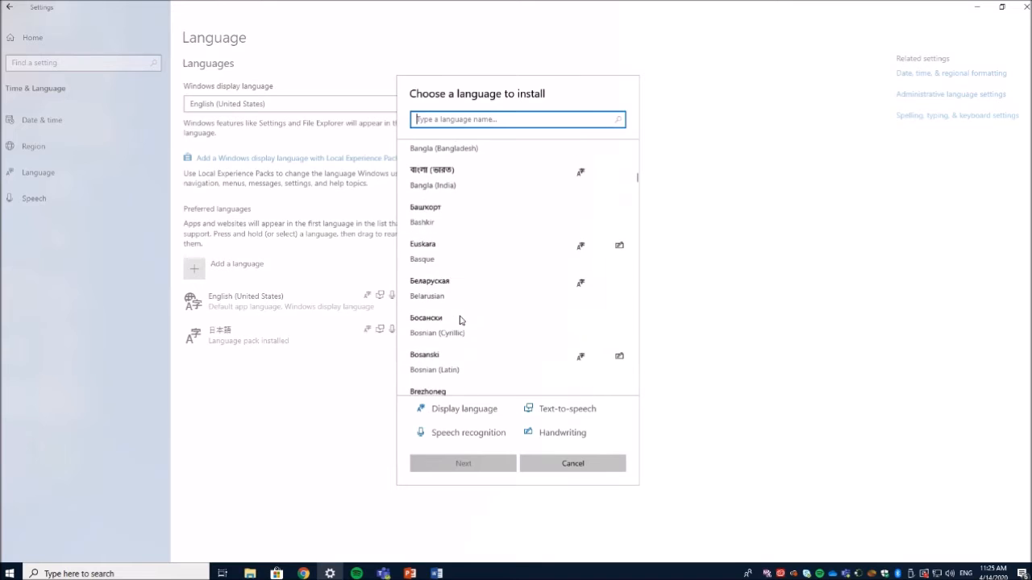
scroll(462, 334, down, 15)
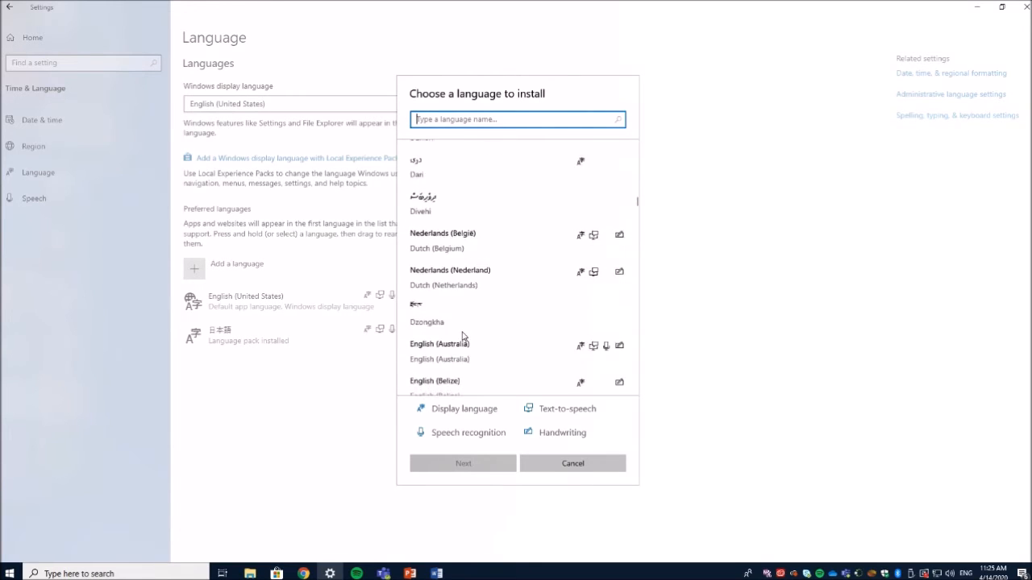
scroll(462, 340, down, 15)
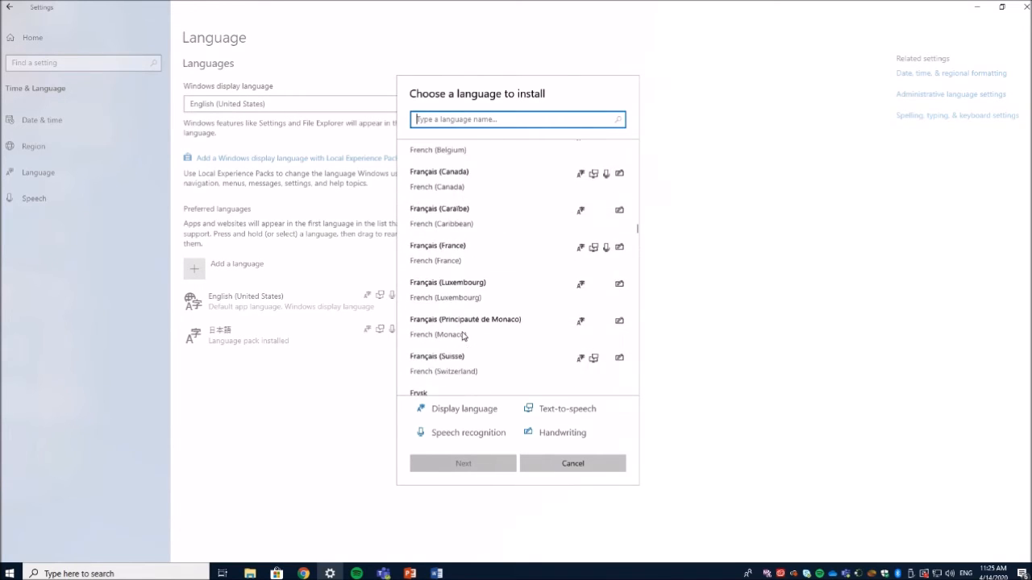
scroll(465, 334, down, 12)
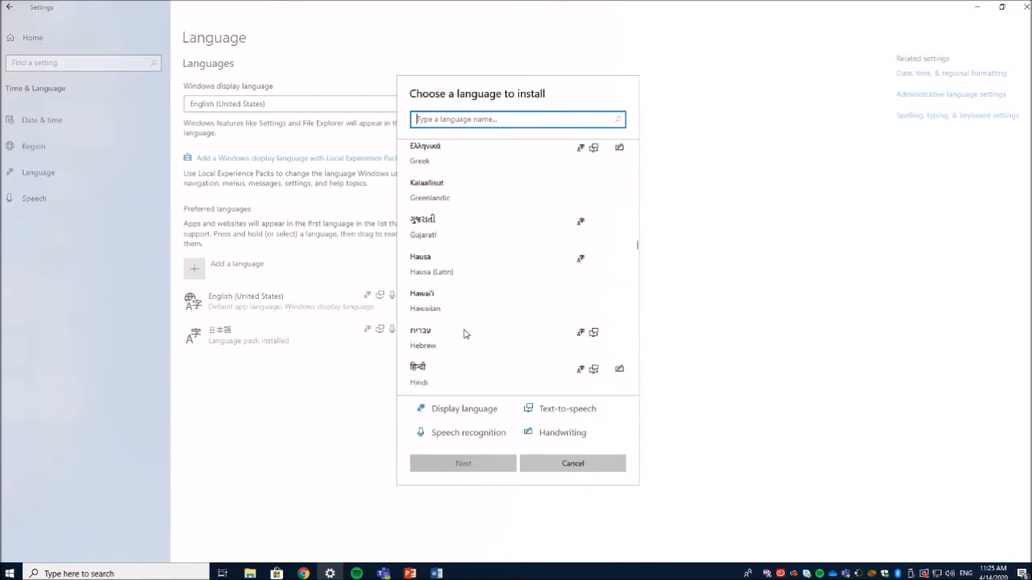
scroll(464, 334, down, 15)
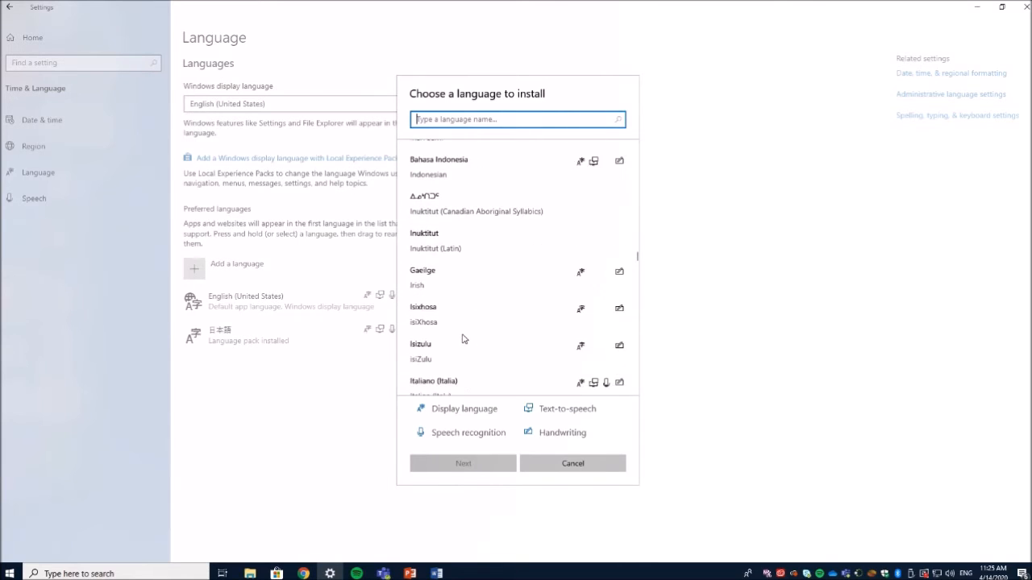
scroll(463, 339, down, 12)
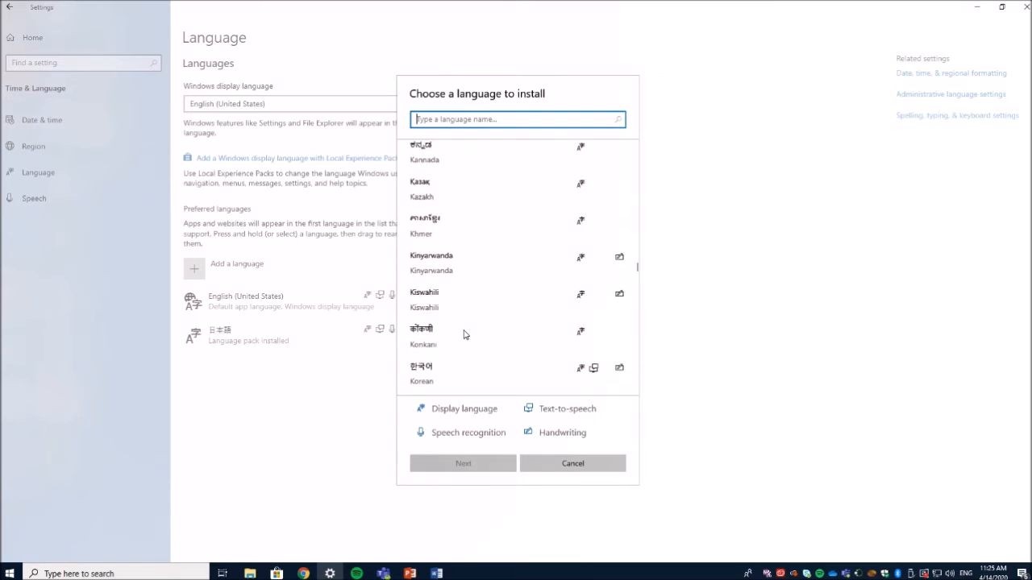
scroll(463, 330, up, 5)
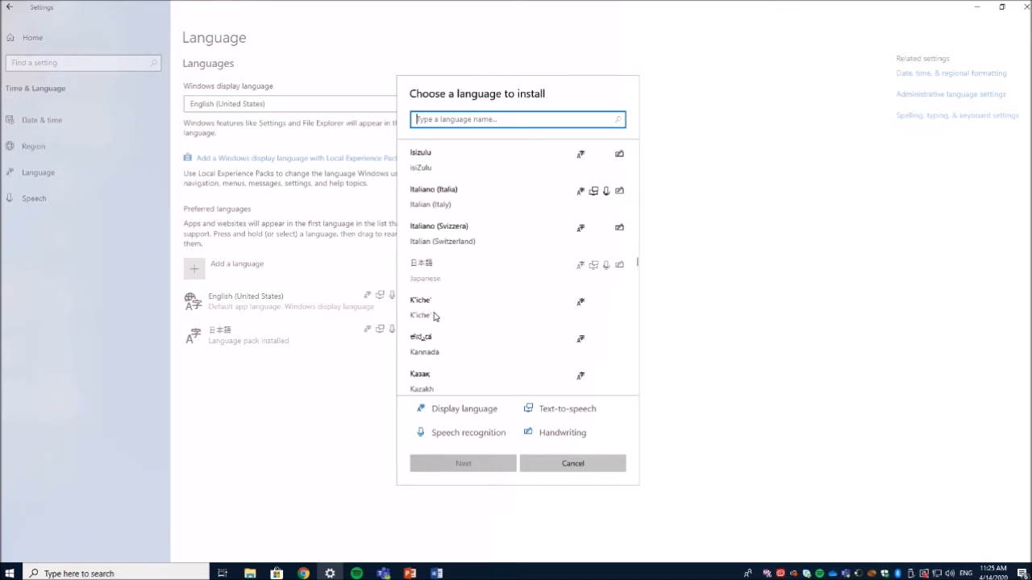
click(574, 465)
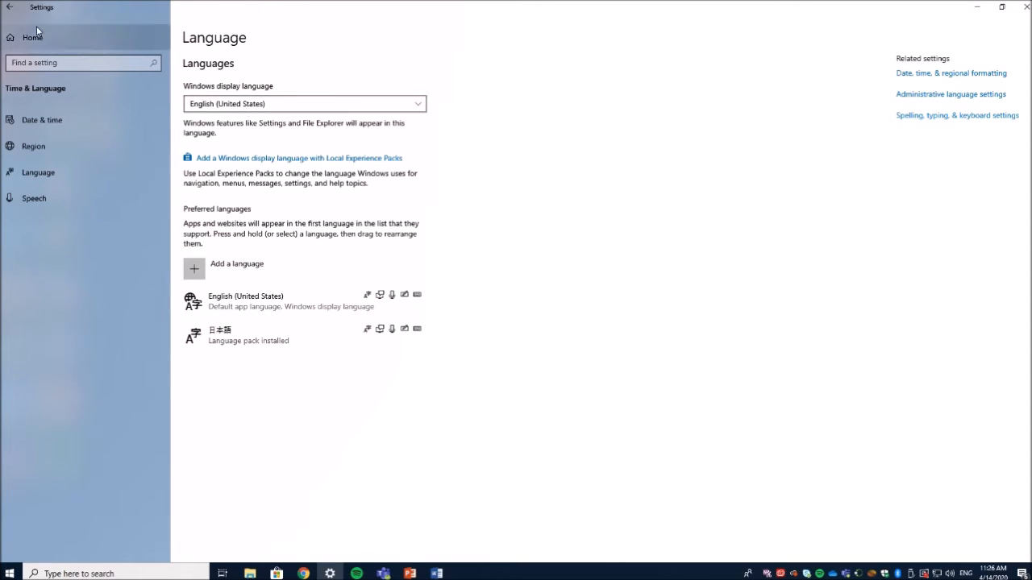
click(8, 8)
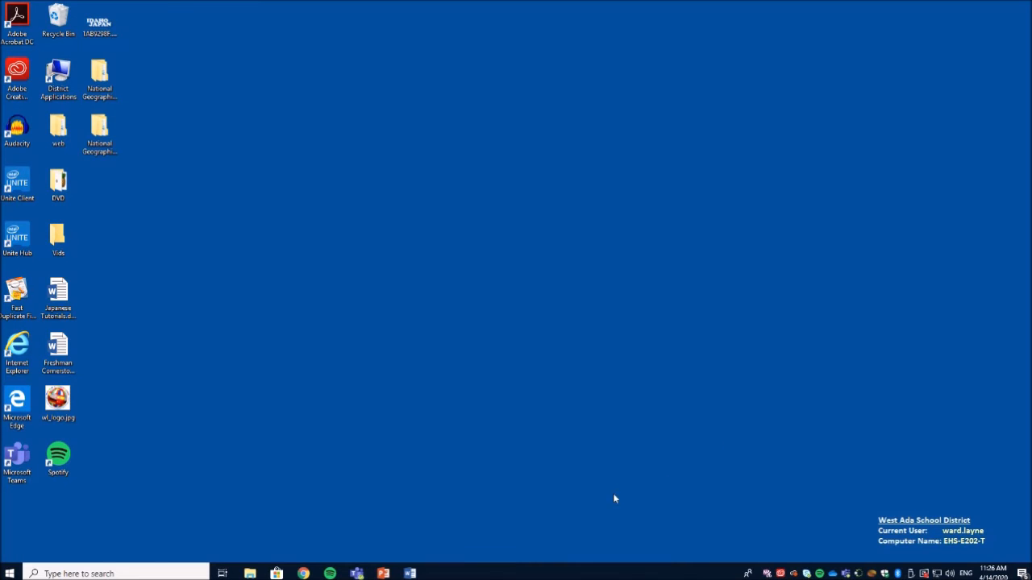
- Switch to the blank Word document and change the keyboard input to Japanese Microsoft IME
click(412, 573)
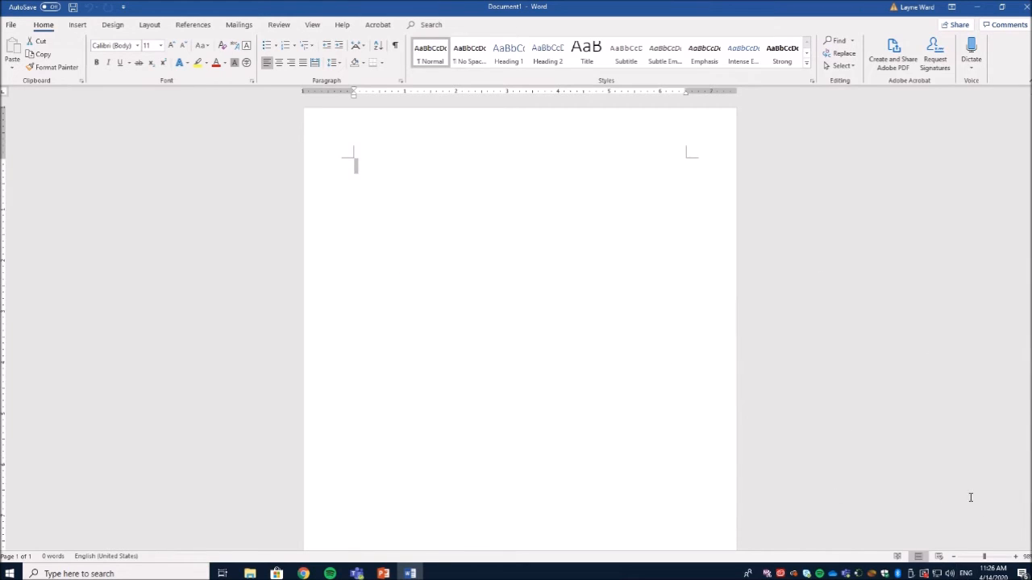
click(1001, 556)
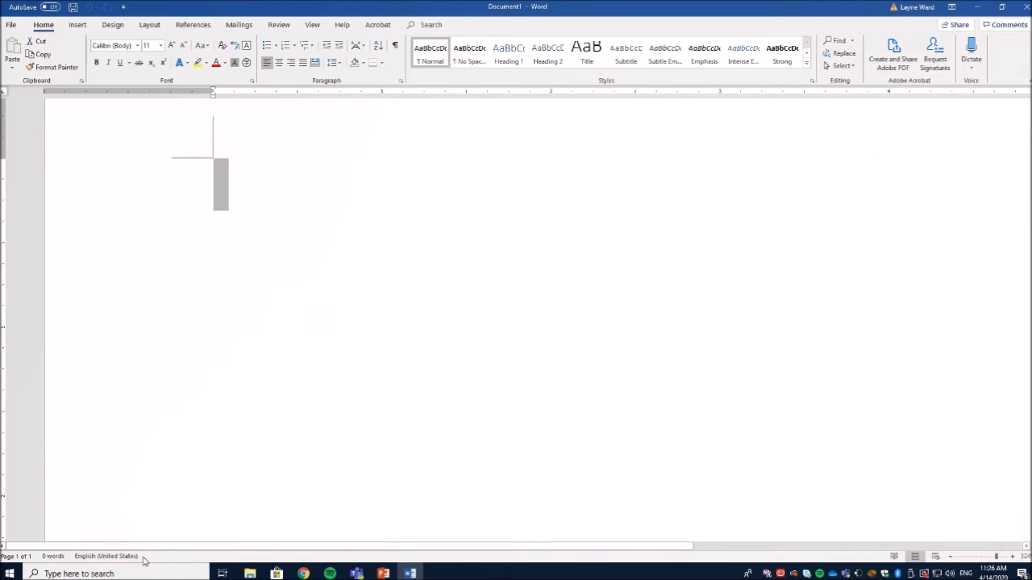
click(966, 574)
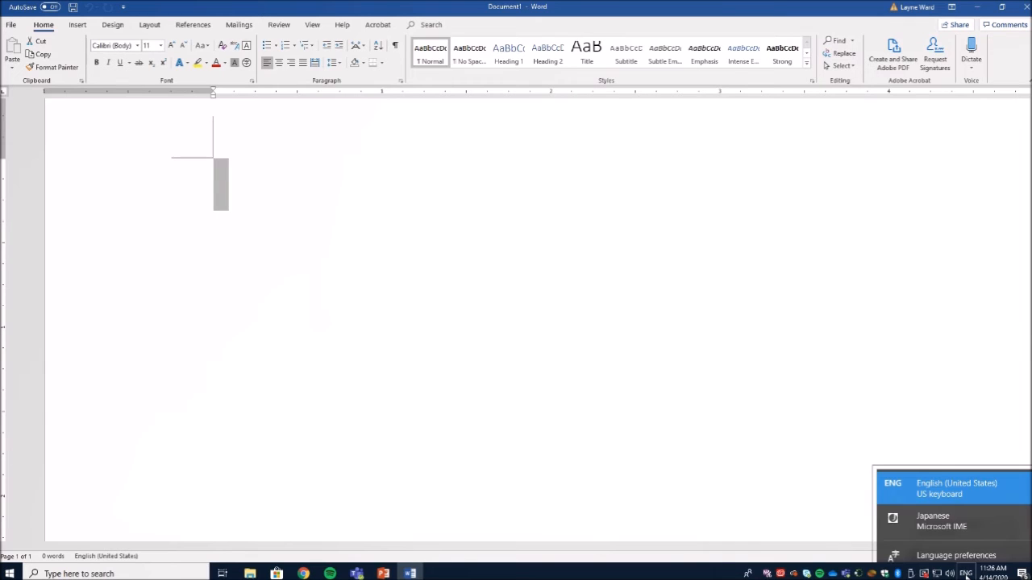
click(951, 517)
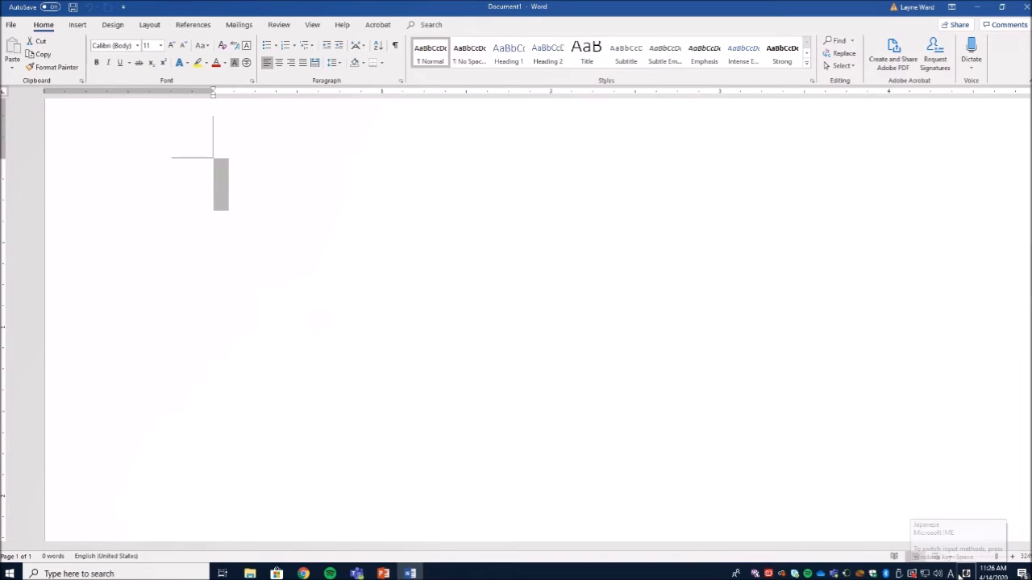
- Enter "watashi" in Roman letters as the first line of the document
click(230, 191)
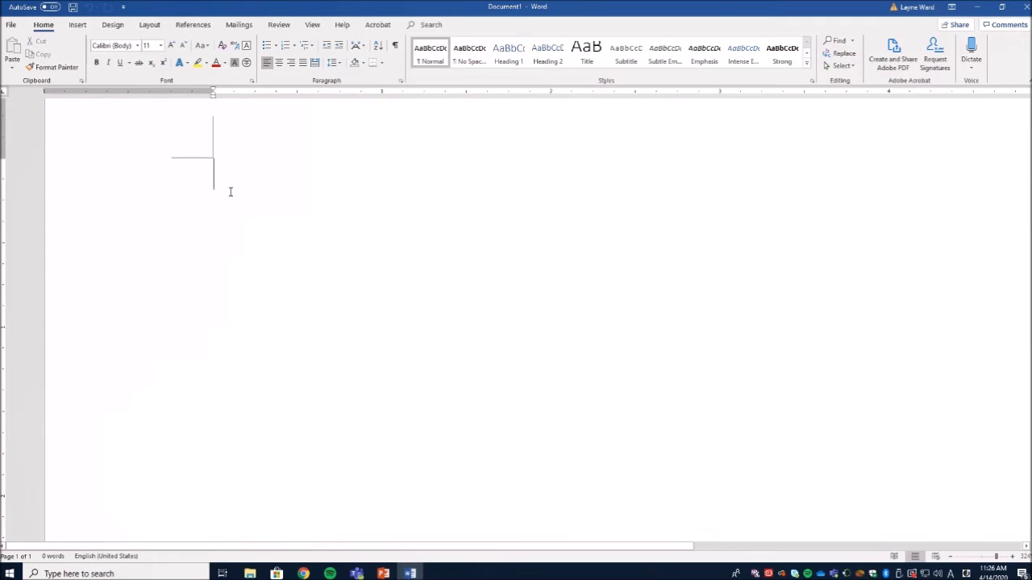
text(watashi)
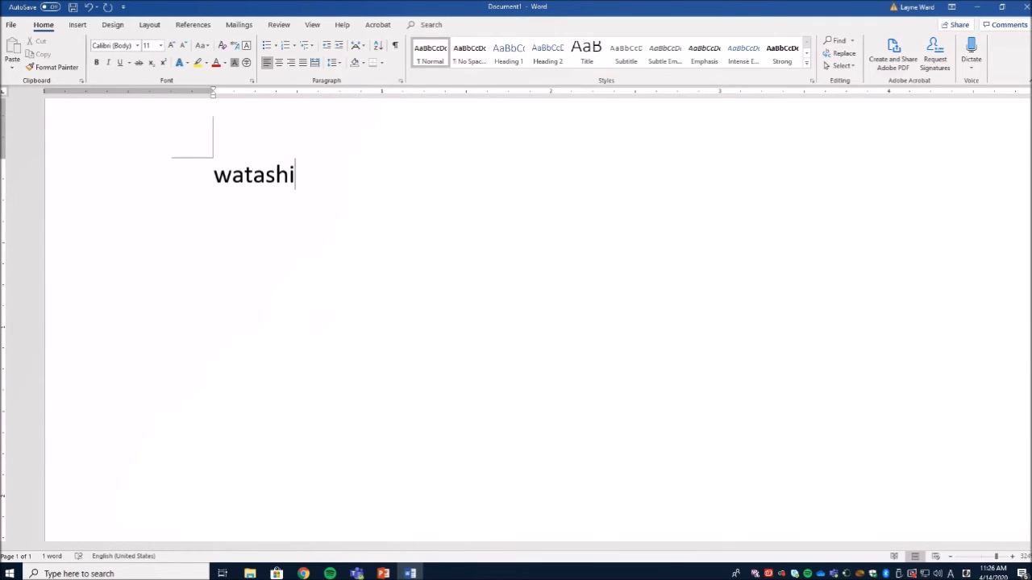
key(Return)
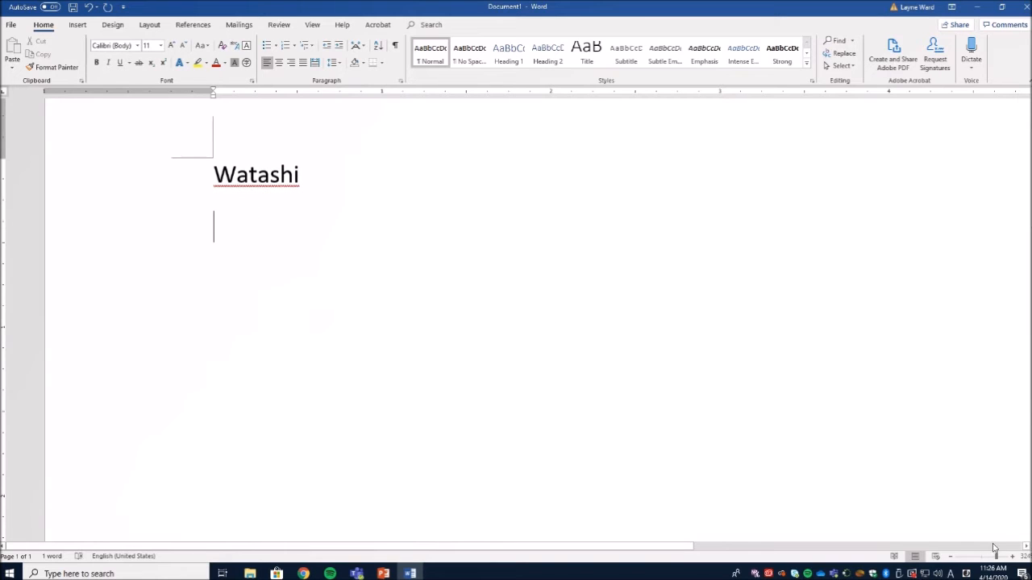
- Switch the Japanese IME to hiragana input and enter わたし on the second line
click(950, 573)
text(watashi)
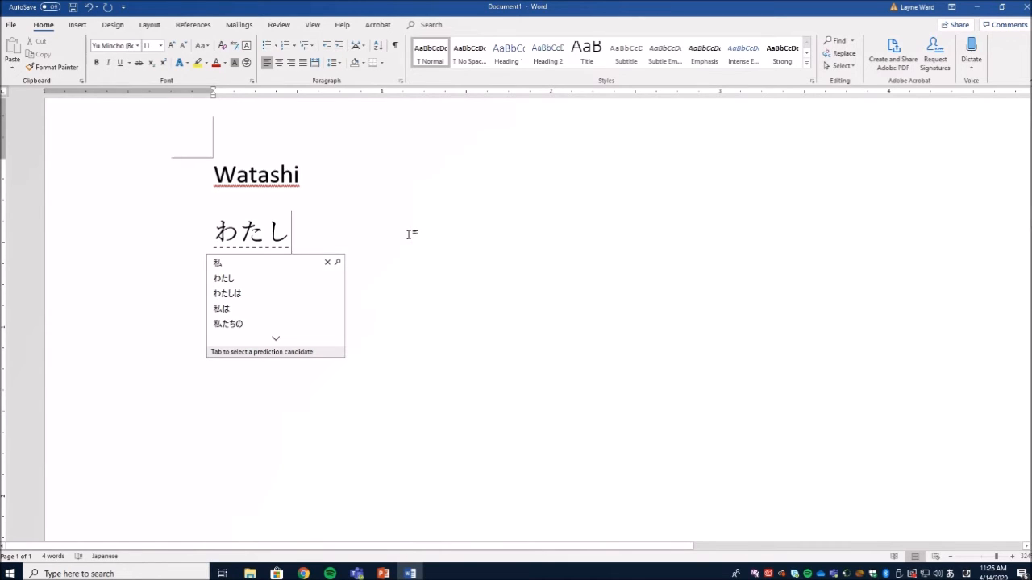
key(Return)
key(Return)
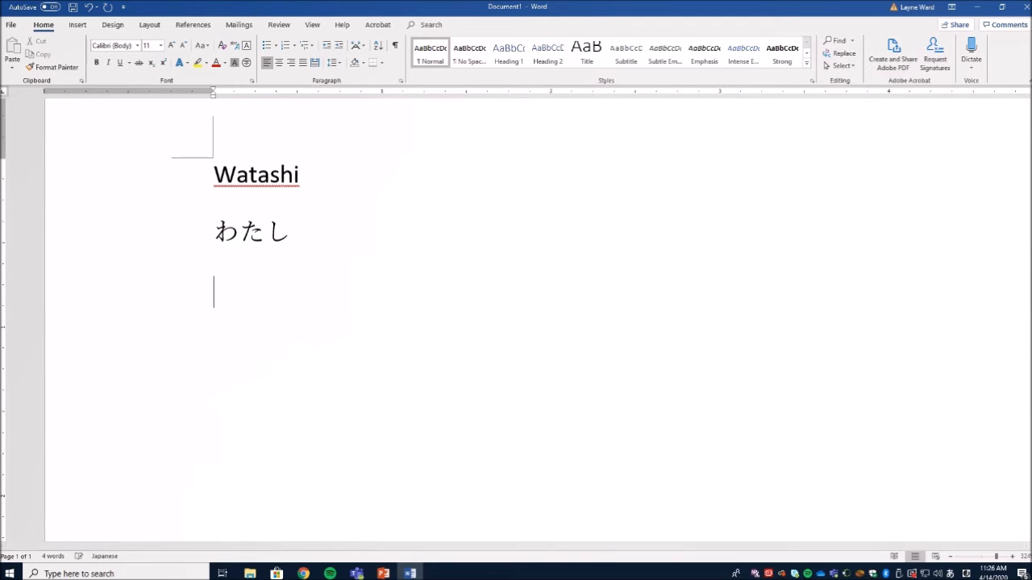
- Enter わたし on the third line, converted to the kanji 私, and start a new line
text(watshi)
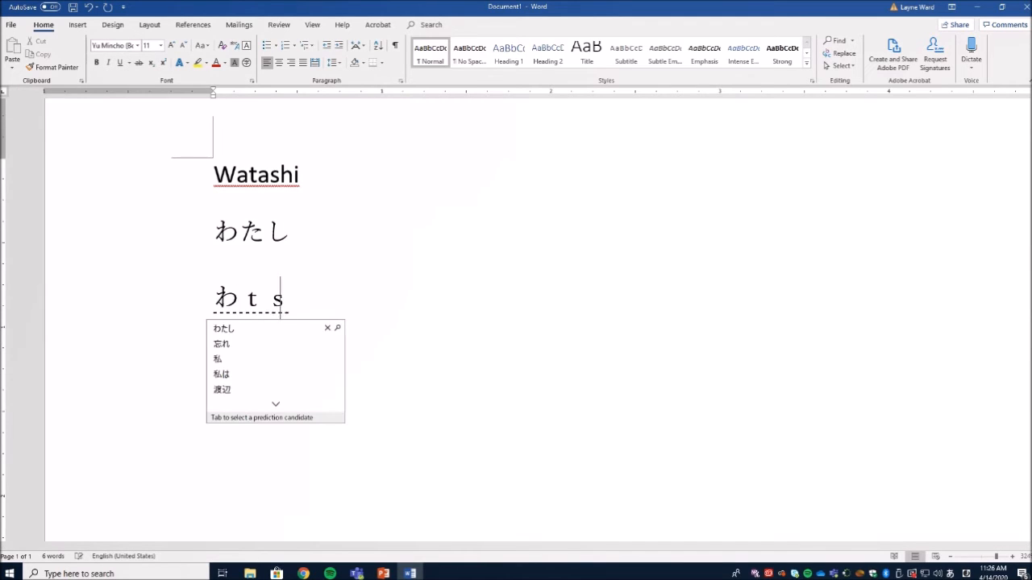
key(BackSpace)
key(BackSpace)
text(a)
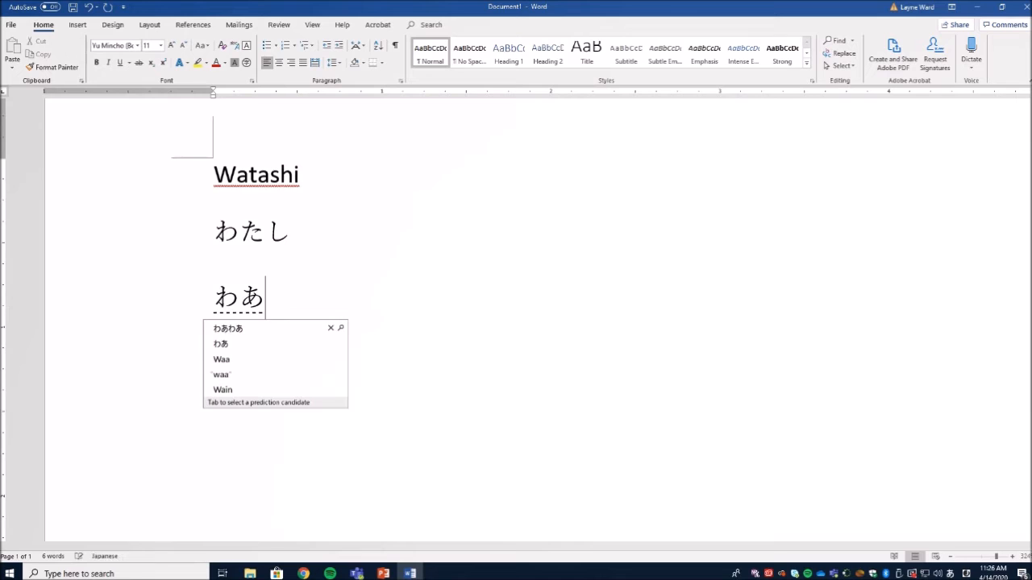
key(BackSpace)
text(tashi)
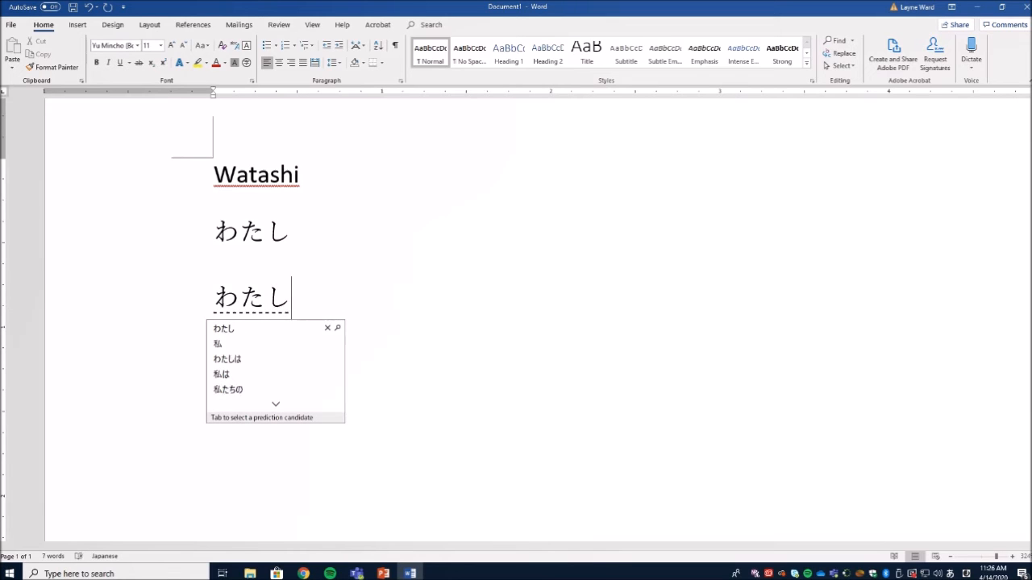
click(221, 347)
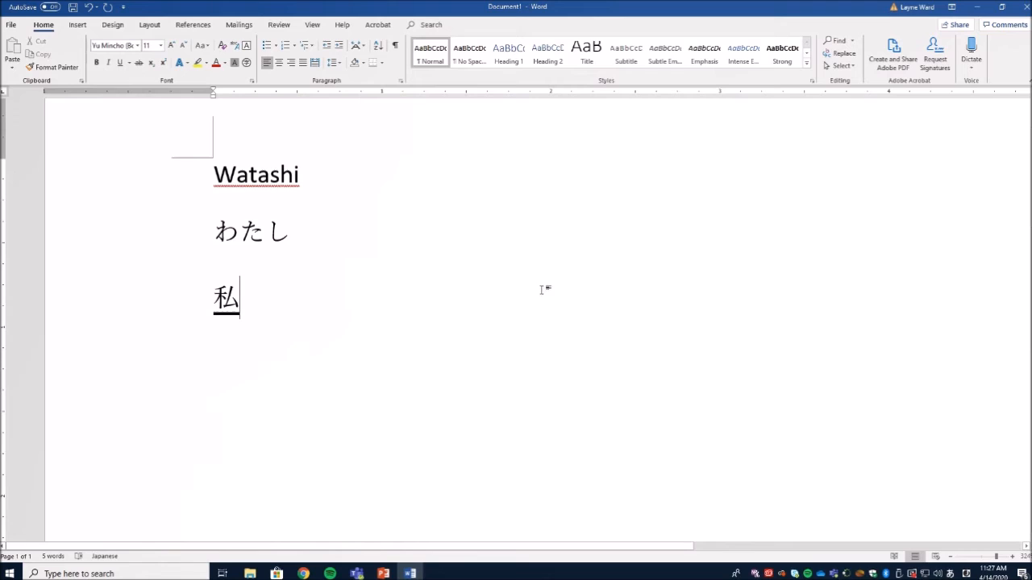
key(Return)
key(Return)
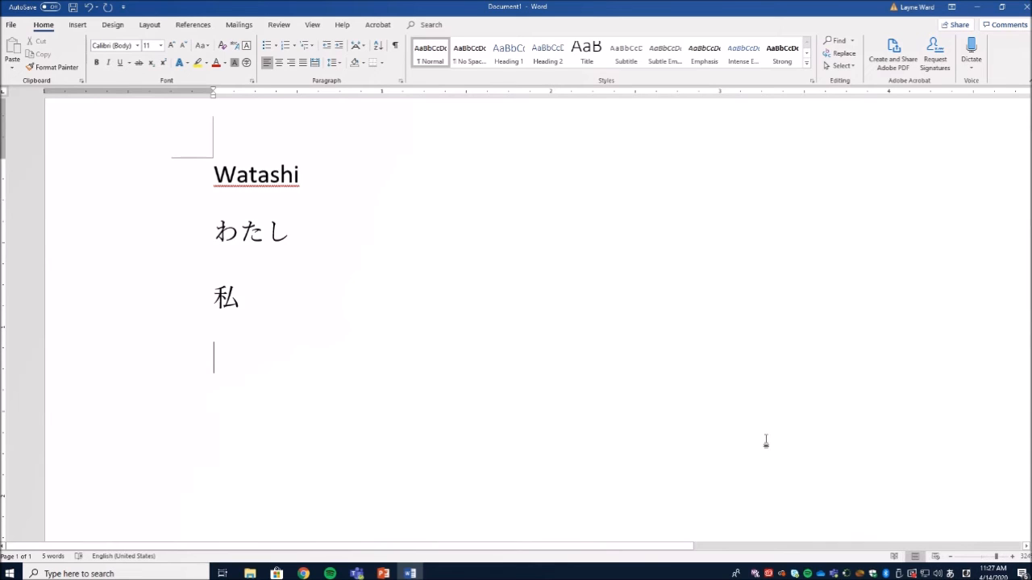
- Enter わたし on the fourth line, converted to the katakana ワタシ, and start a new line
text(waytashi)
key(BackSpace)
key(BackSpace)
key(BackSpace)
key(BackSpace)
text(watashi)
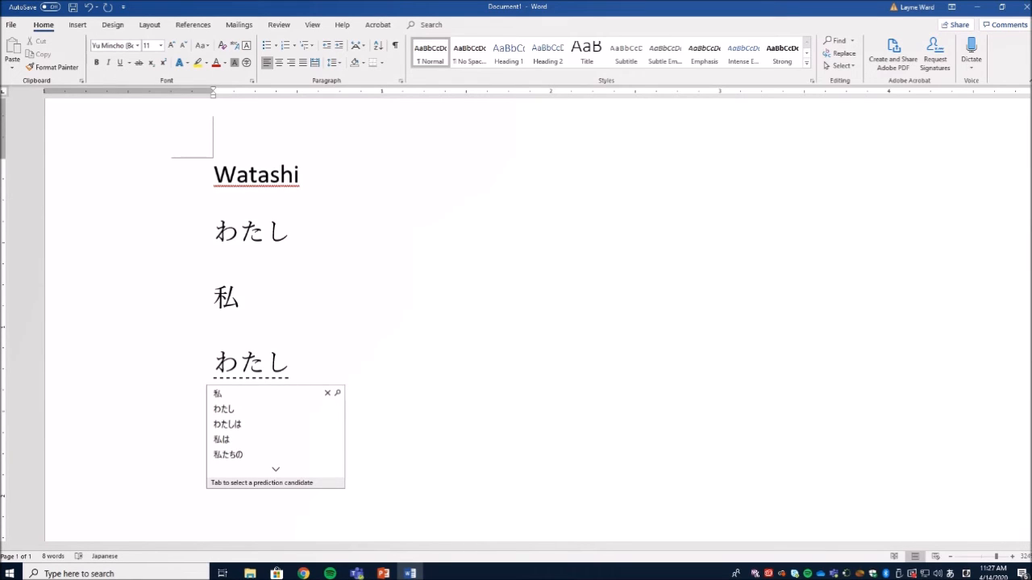
key(F7)
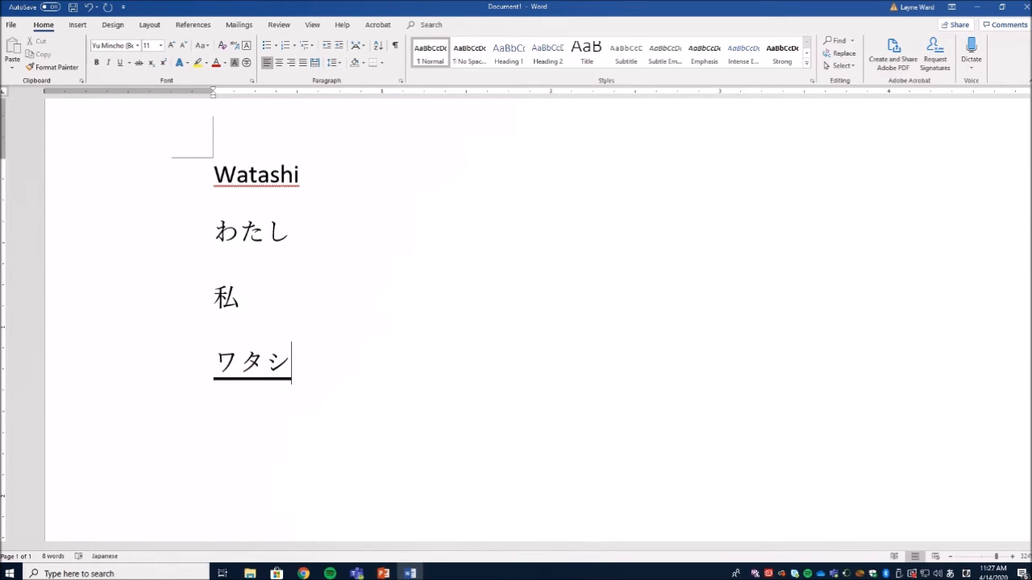
key(Return)
key(Return)
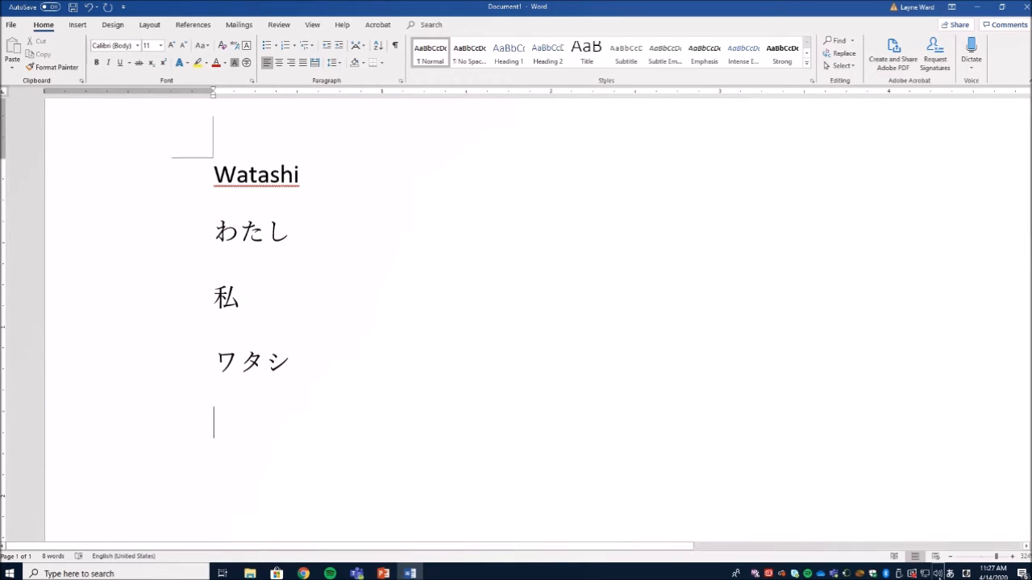
- Try inserting the kanji 遺 on the fifth line by handwriting its first strokes in the IME Pad
right_click(949, 573)
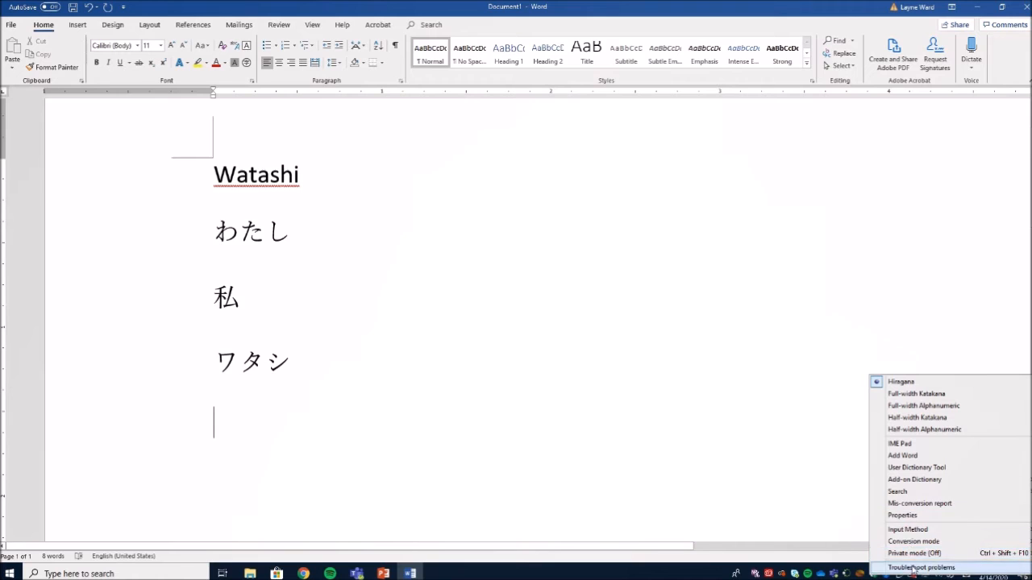
click(909, 445)
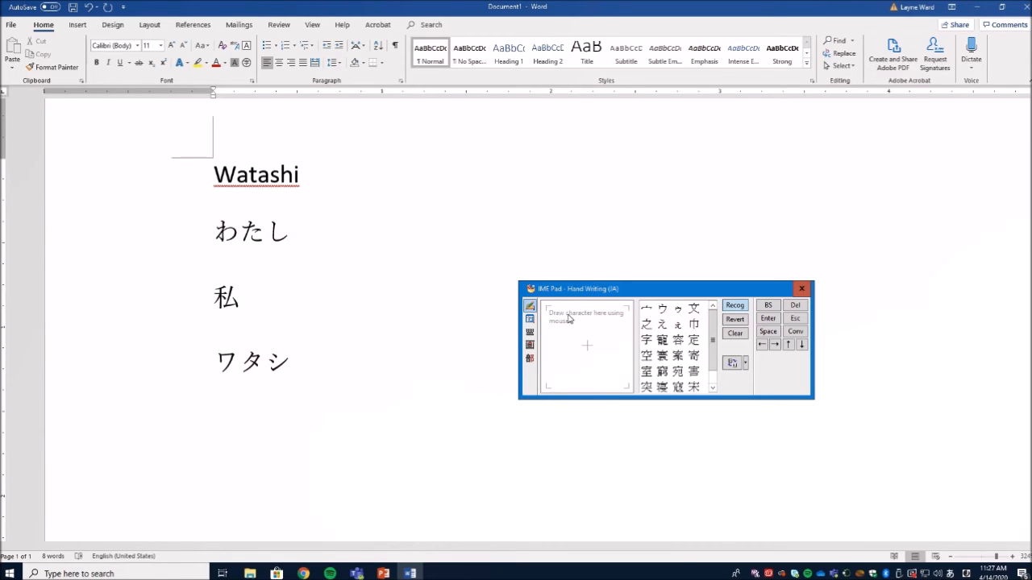
mouse_move(564, 321)
mouse_down()
mouse_move(564, 334)
mouse_move(598, 315)
mouse_move(598, 328)
mouse_move(583, 322)
mouse_move(577, 339)
mouse_move(608, 339)
mouse_up()
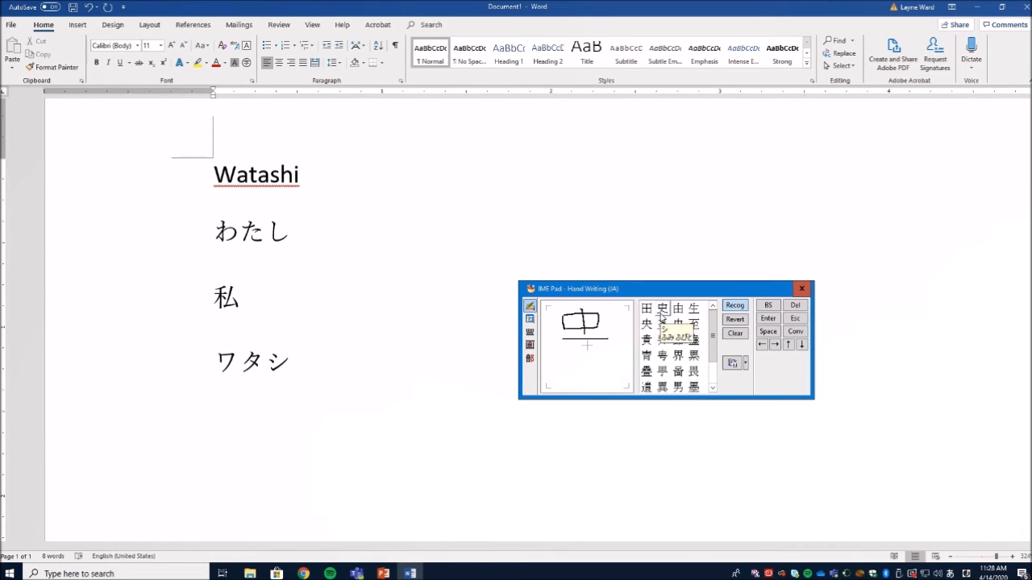
click(648, 390)
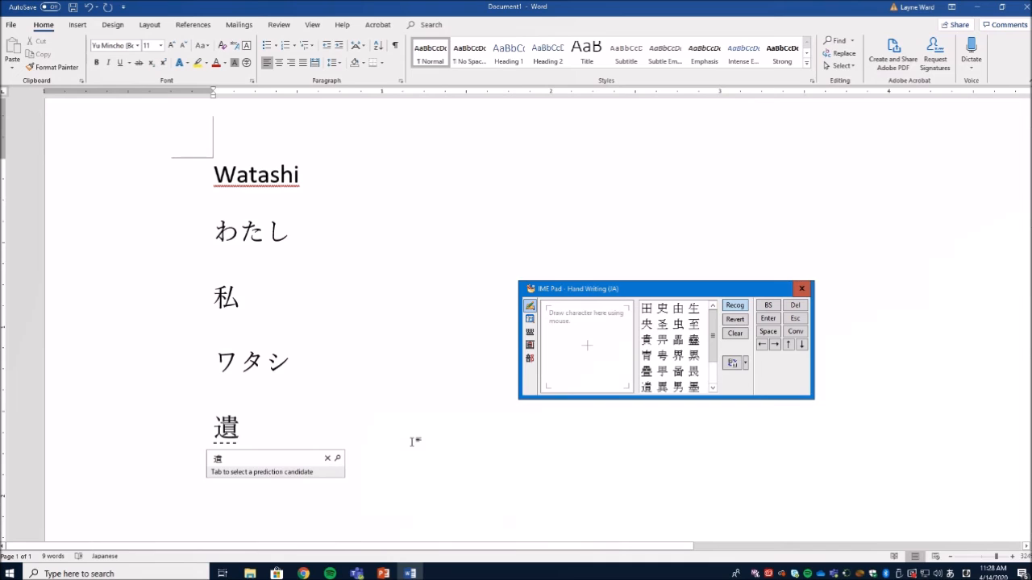
key(BackSpace)
click(804, 289)
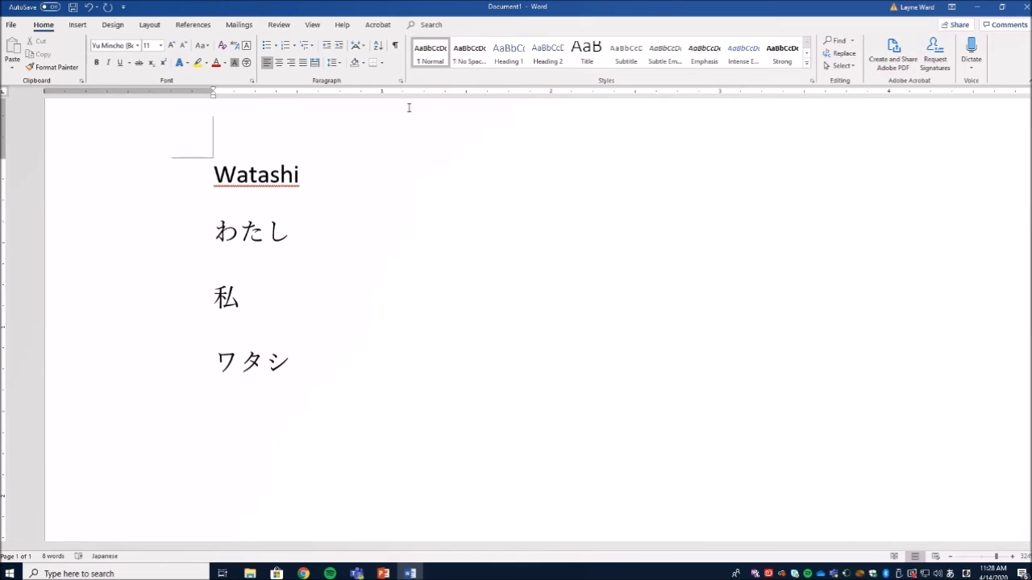
- Delete all the Watashi sample lines from the document
drag(295, 362, 168, 198)
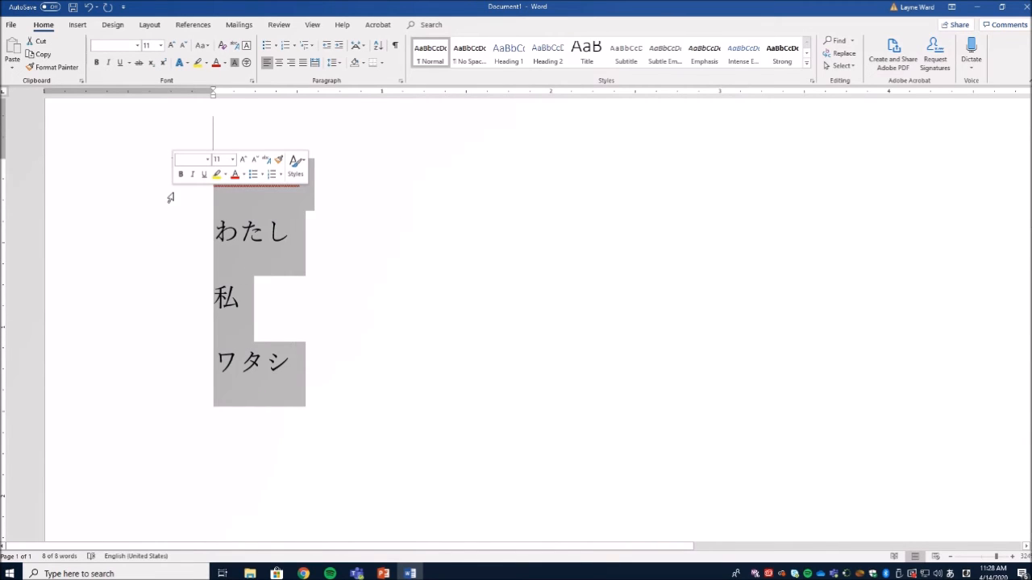
key(Delete)
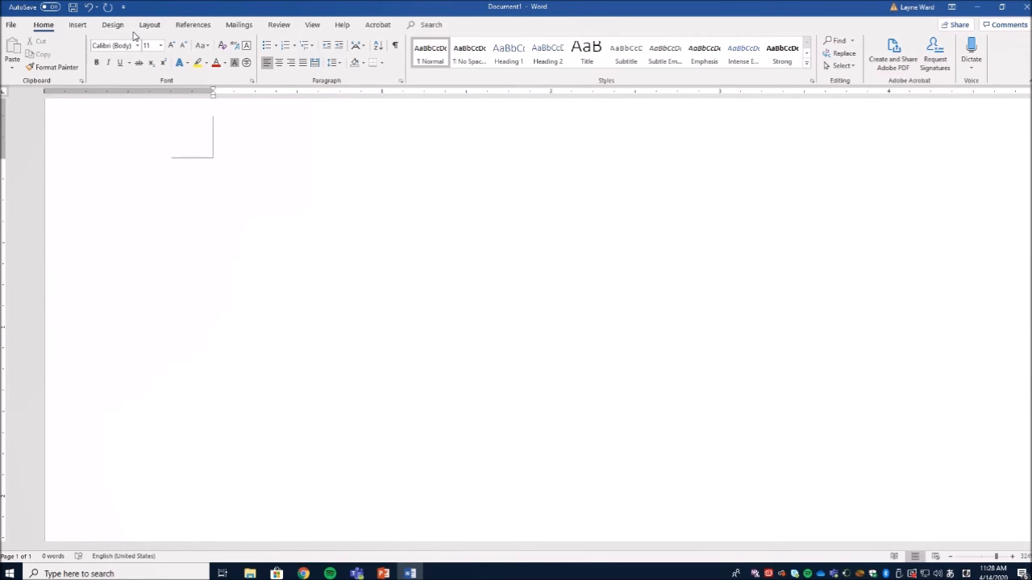
- Insert a WordArt text box in the black style with a blue shadow on the blank page
click(81, 25)
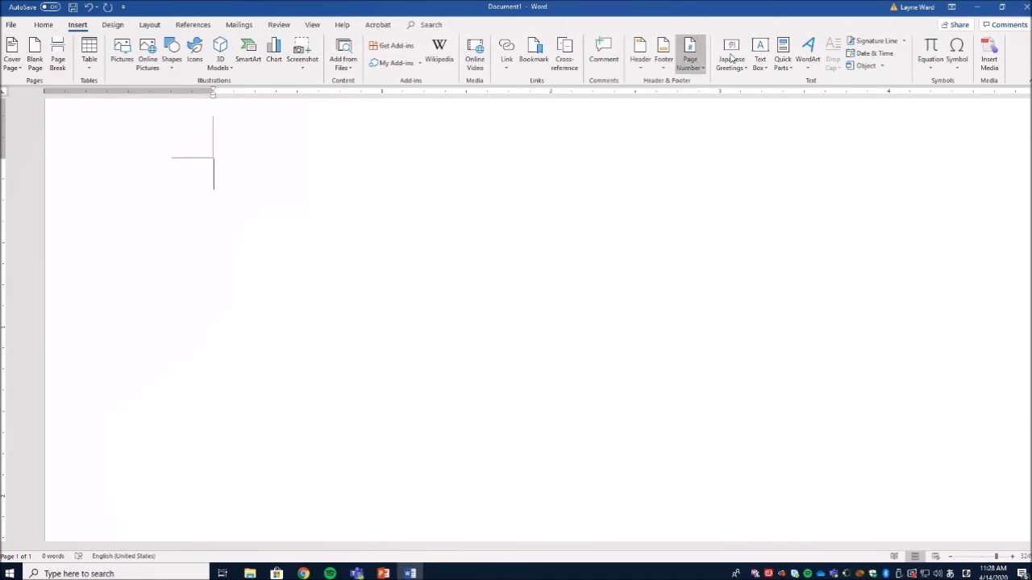
click(807, 52)
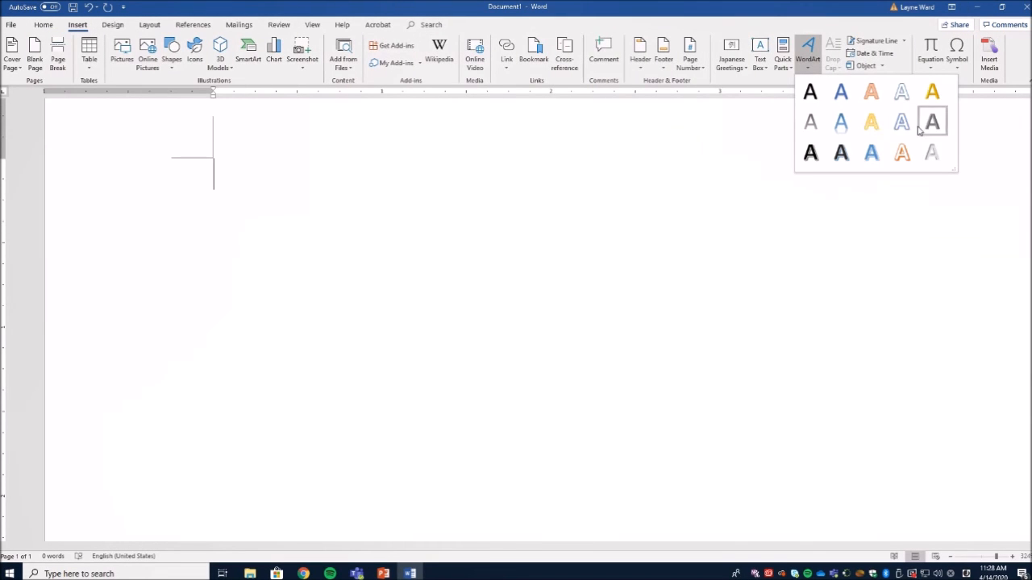
click(843, 155)
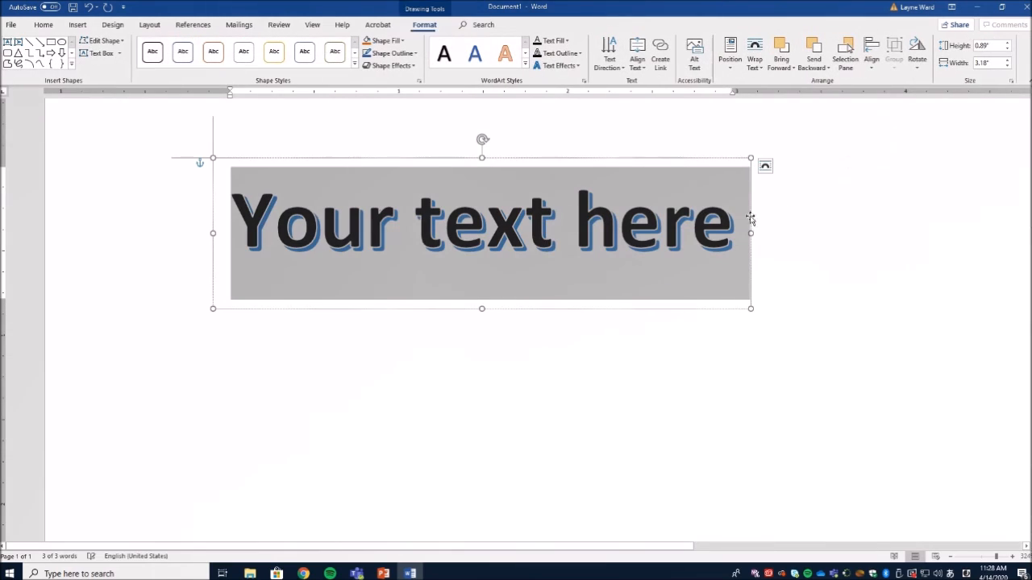
- Replace the WordArt placeholder with わたし converted to the kanji 私, and leave the text box
text(watashi)
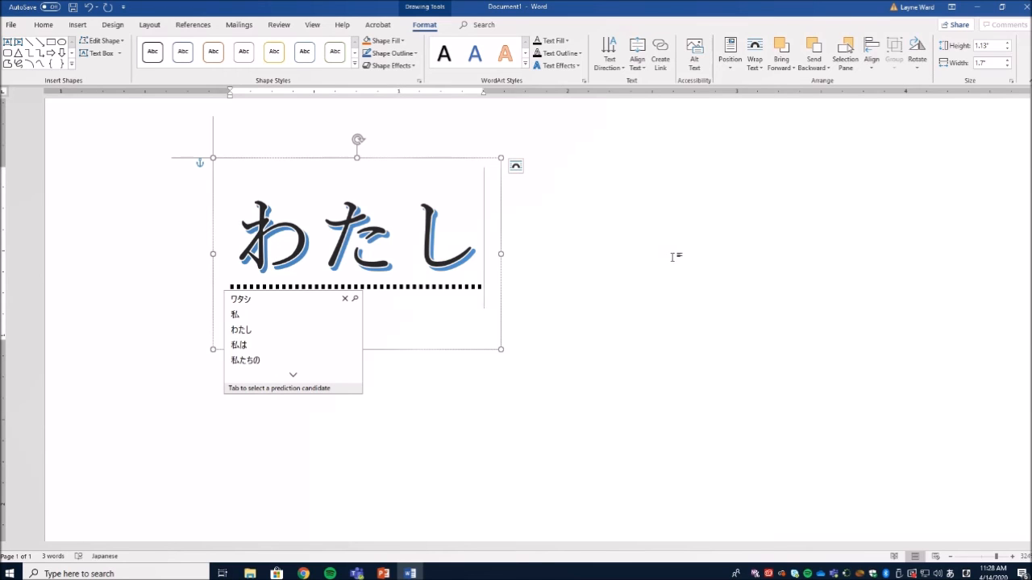
key(space)
key(space)
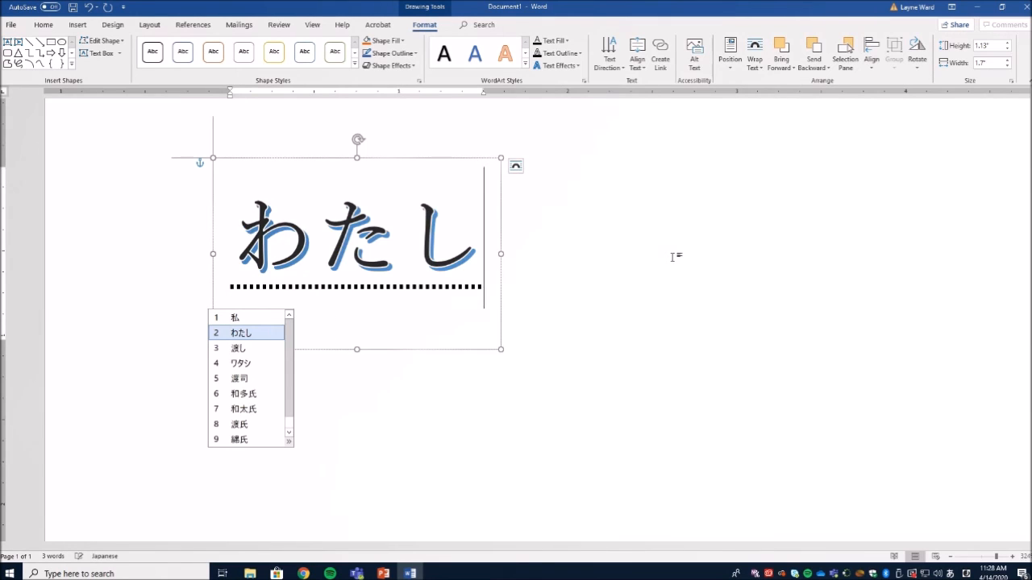
key(space)
key(space)
key(space)
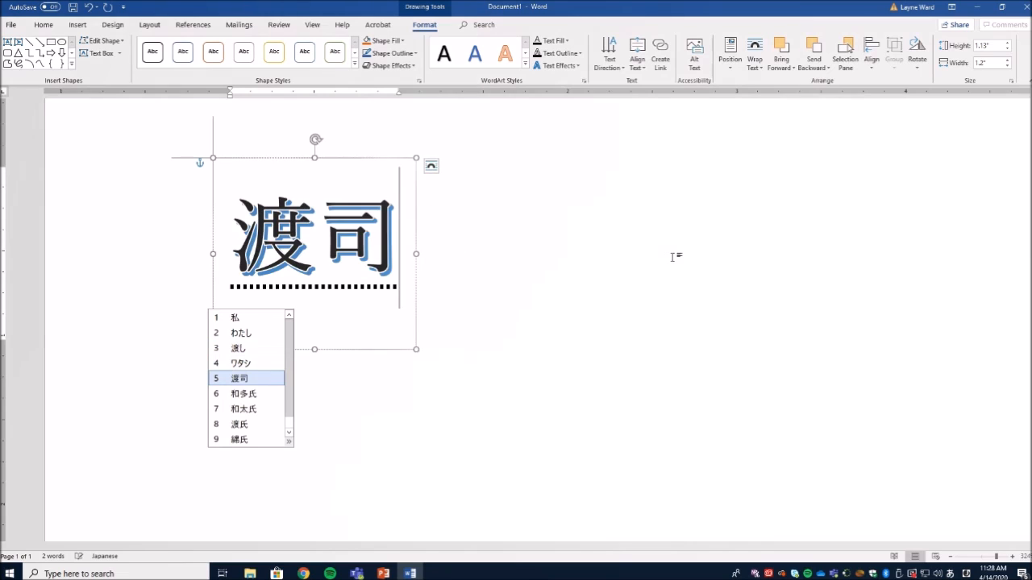
key(space)
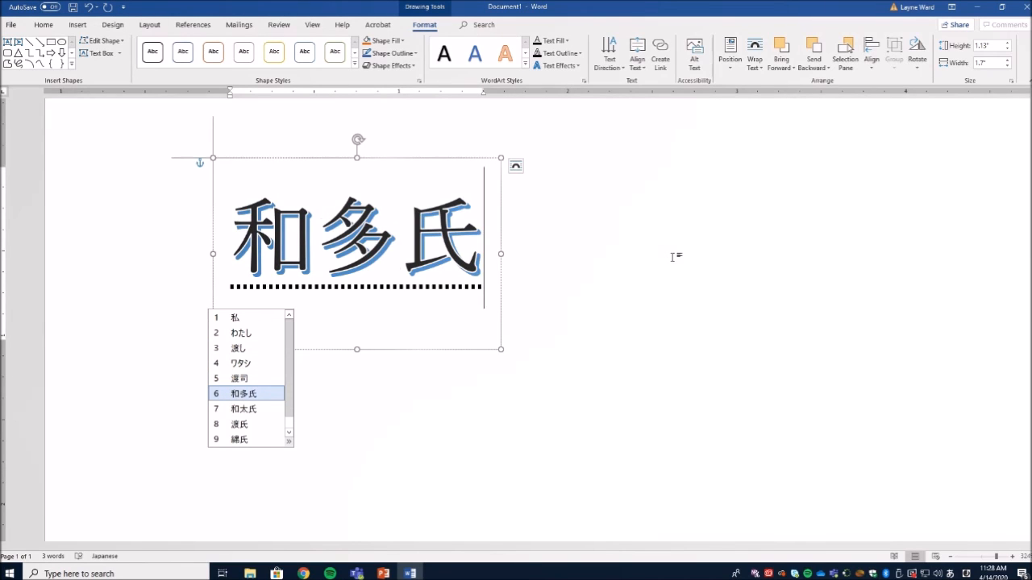
key(space)
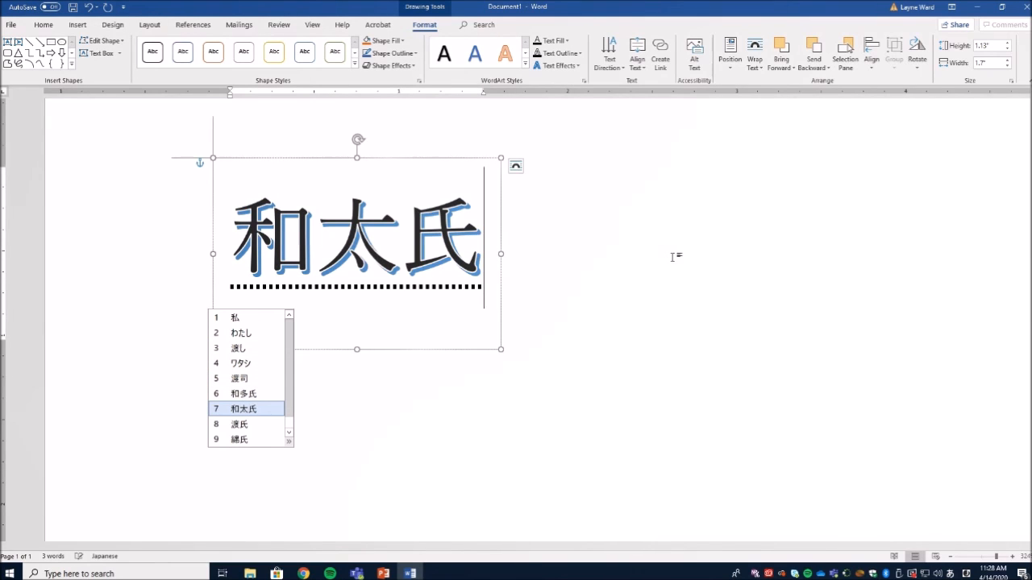
click(245, 320)
click(419, 258)
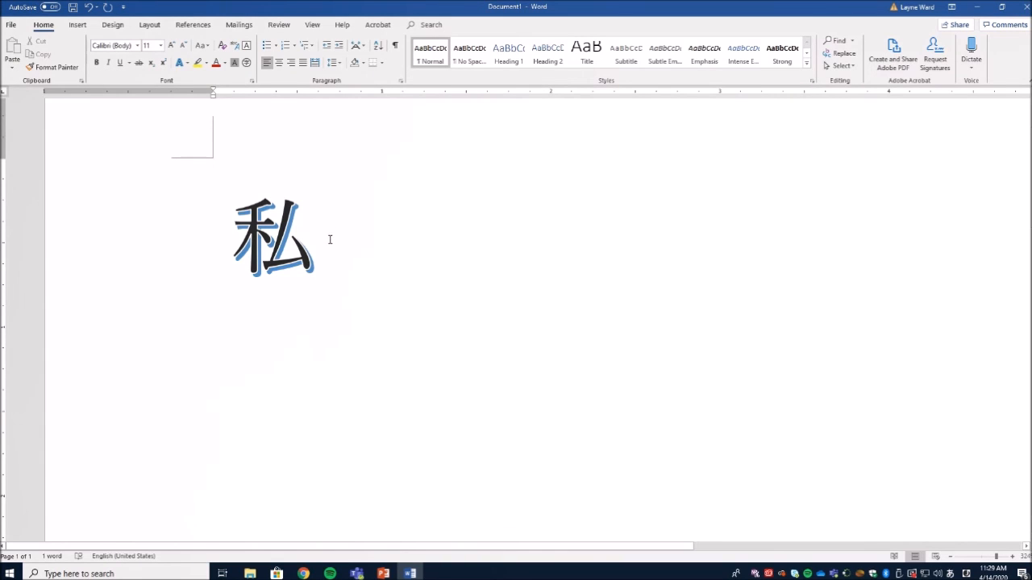
- Delete the kanji 私 together with its WordArt box and return to the empty page
click(329, 238)
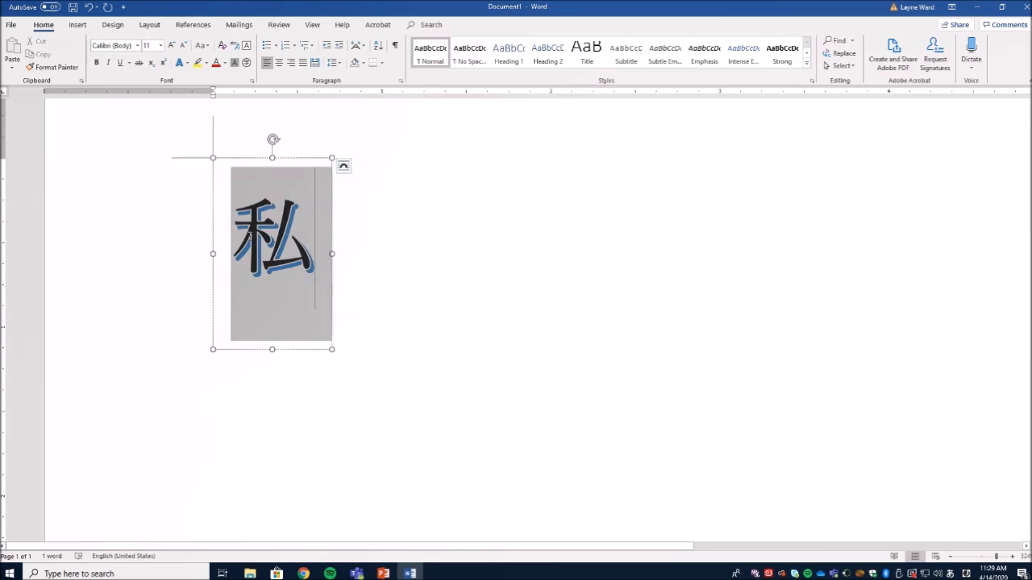
key(BackSpace)
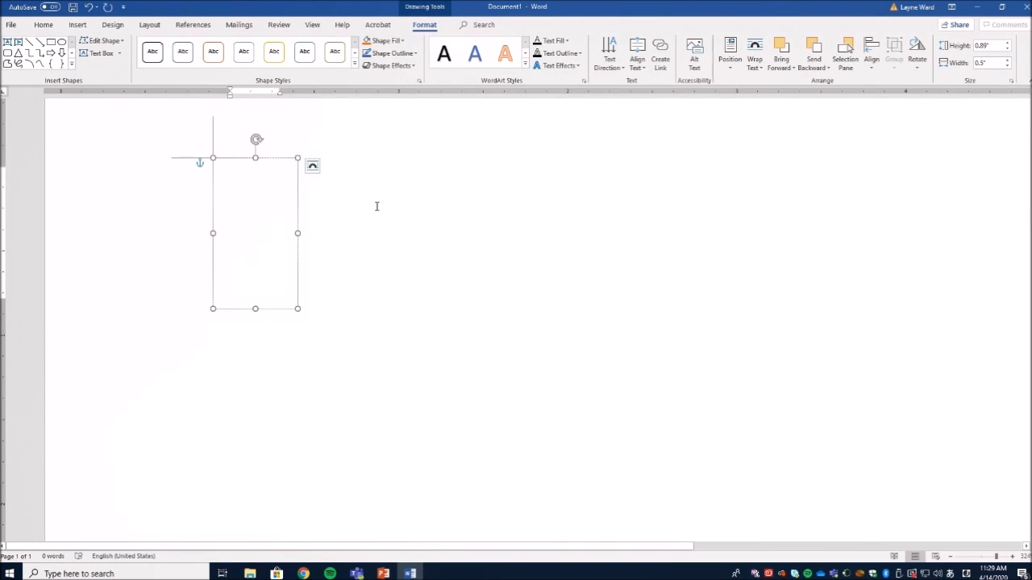
click(375, 206)
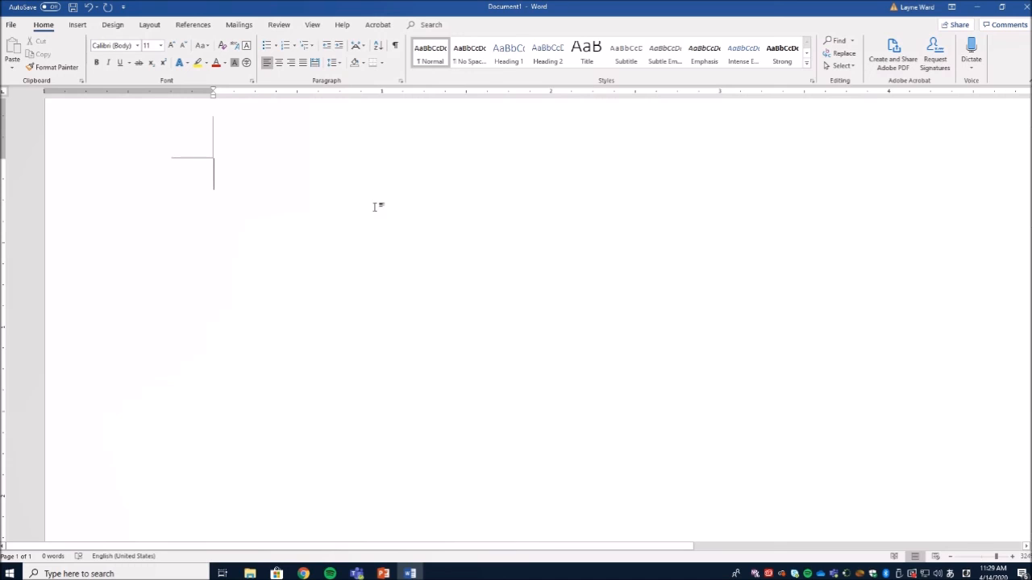
- Enter がっこう with its small っ on the first line, and erase it again
text(gaKK)
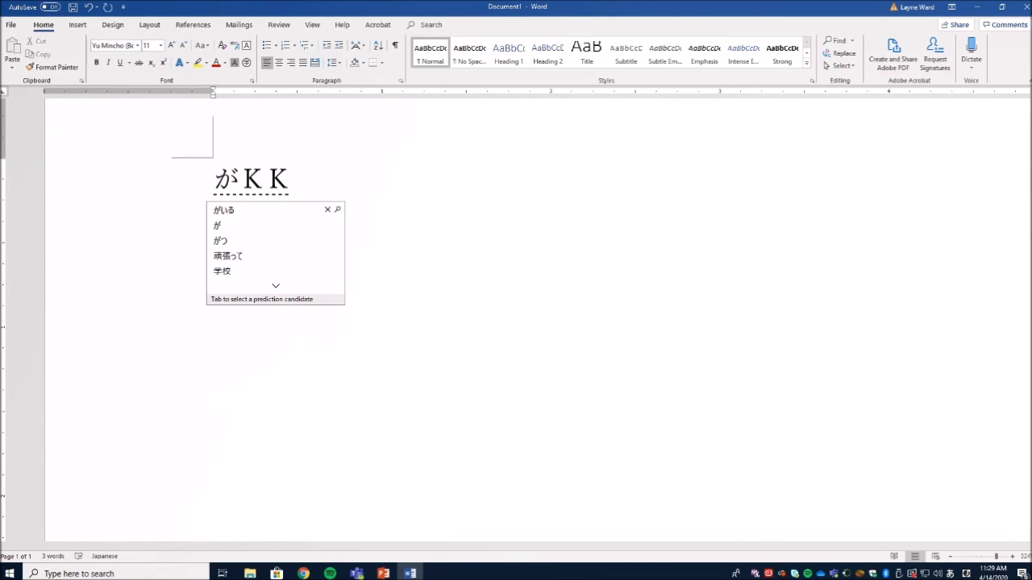
text(ou)
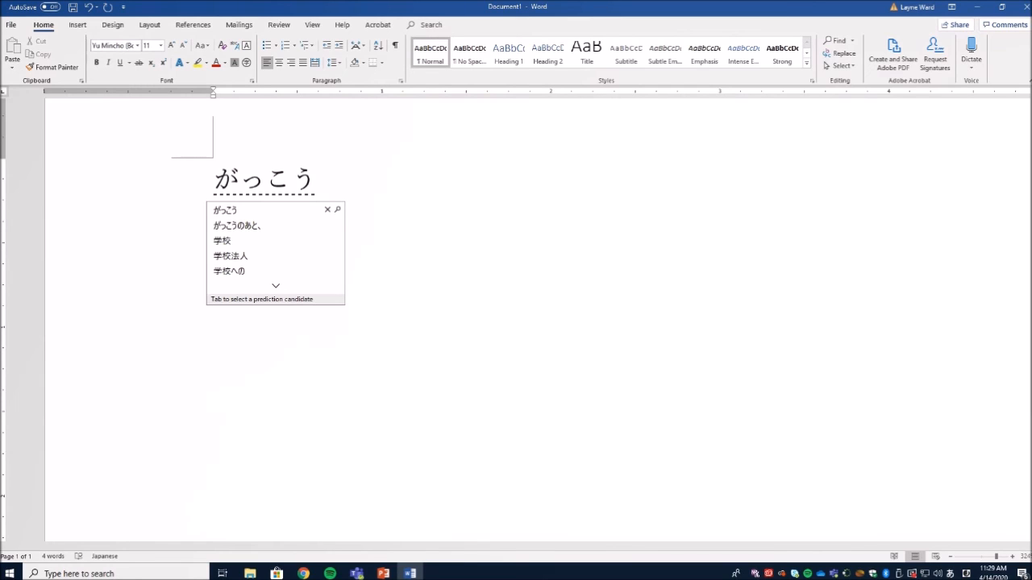
key(BackSpace)
key(BackSpace)
key(BackSpace)
key(BackSpace)
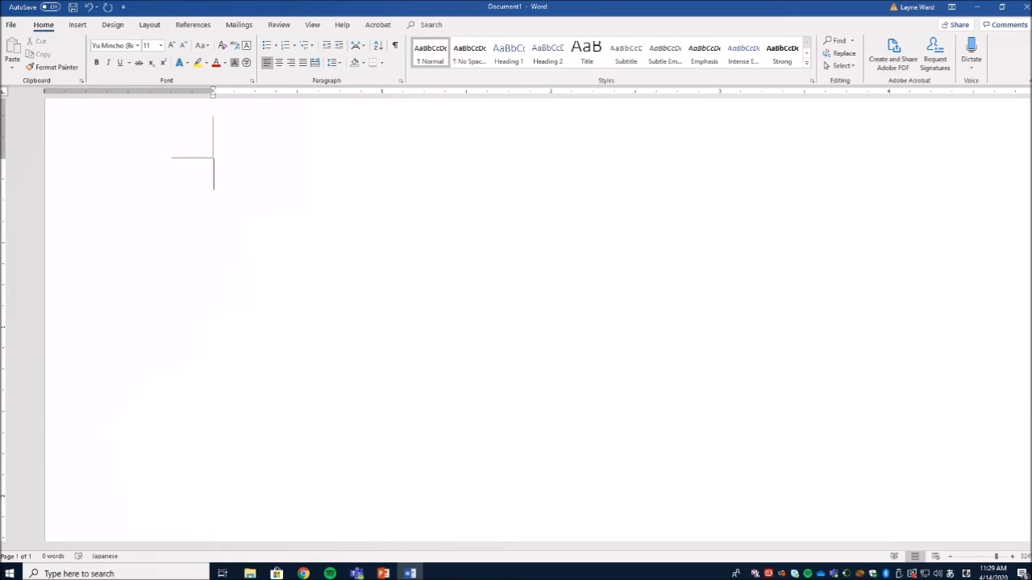
- Enter the single hiragana い on the first line, and erase it again
text(i)
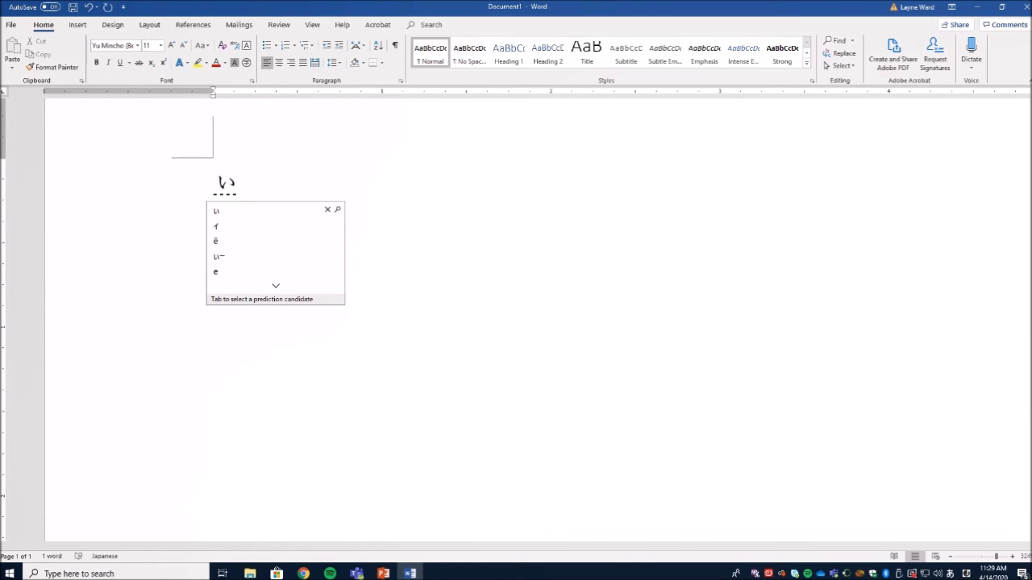
key(BackSpace)
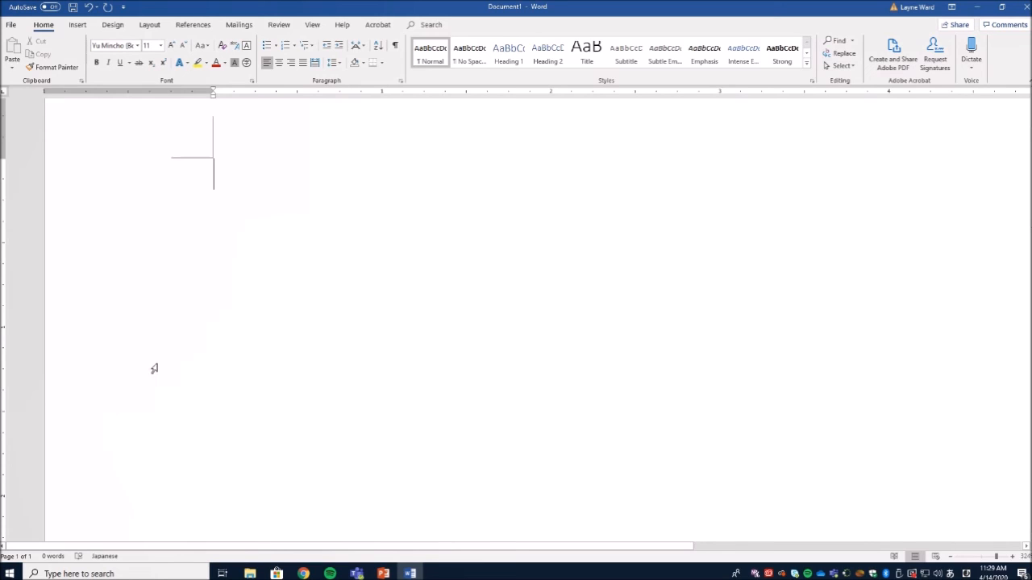
mouse_move(420, 3)
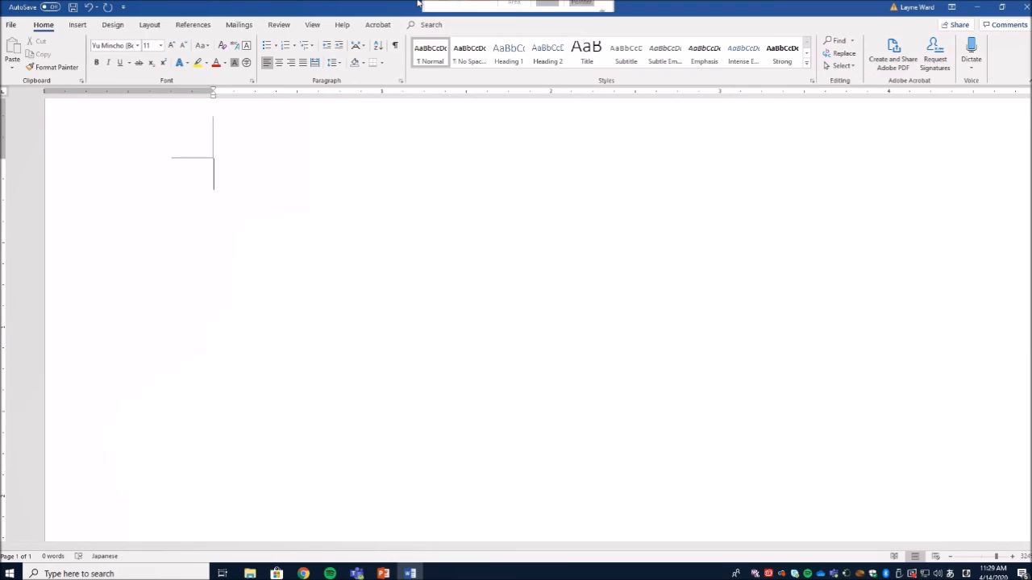